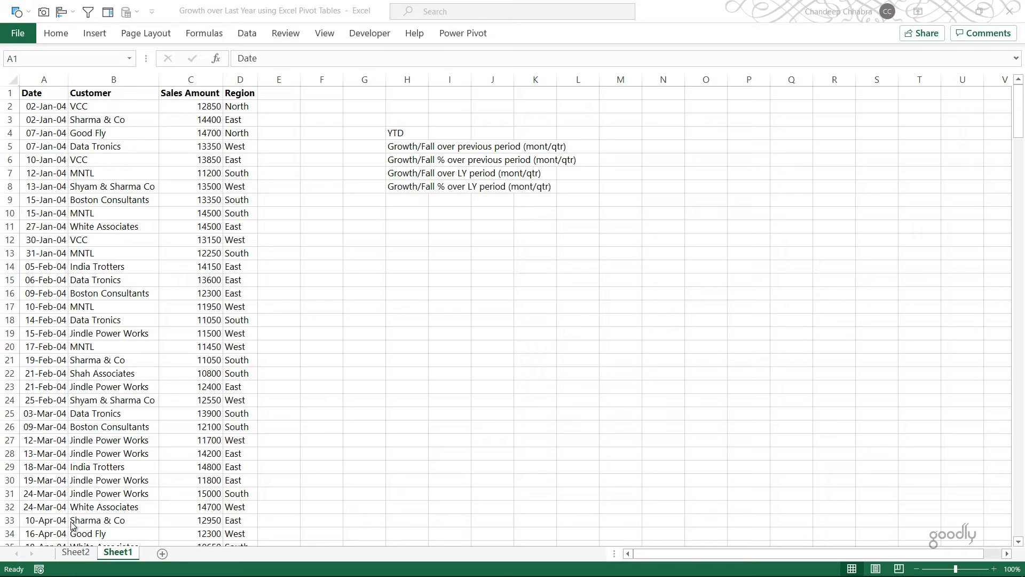
Compare the pivot table on Sheet2 with the source sales data on Sheet1, then return to Sheet2.
left_click(78, 554)
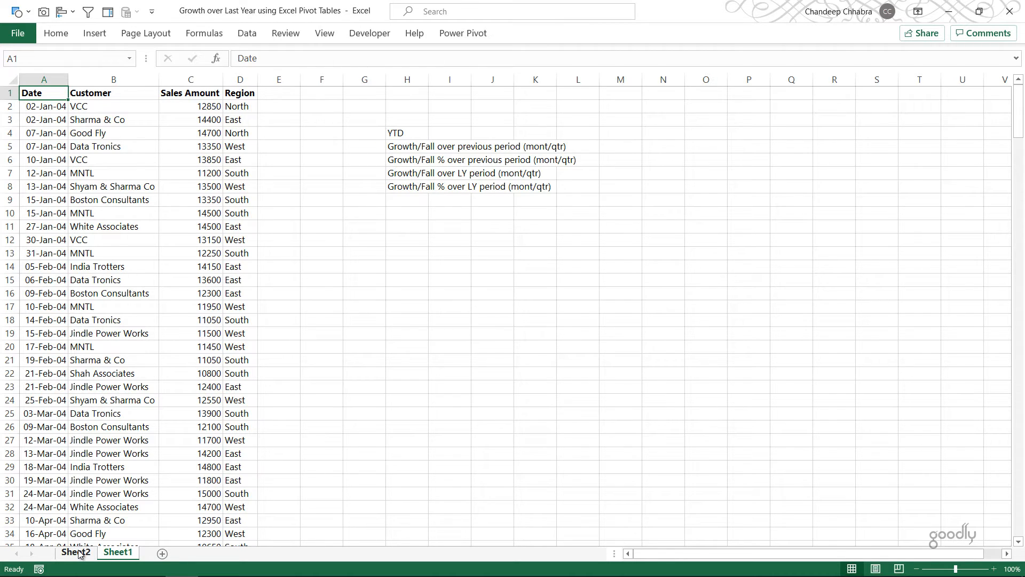
left_click(78, 553)
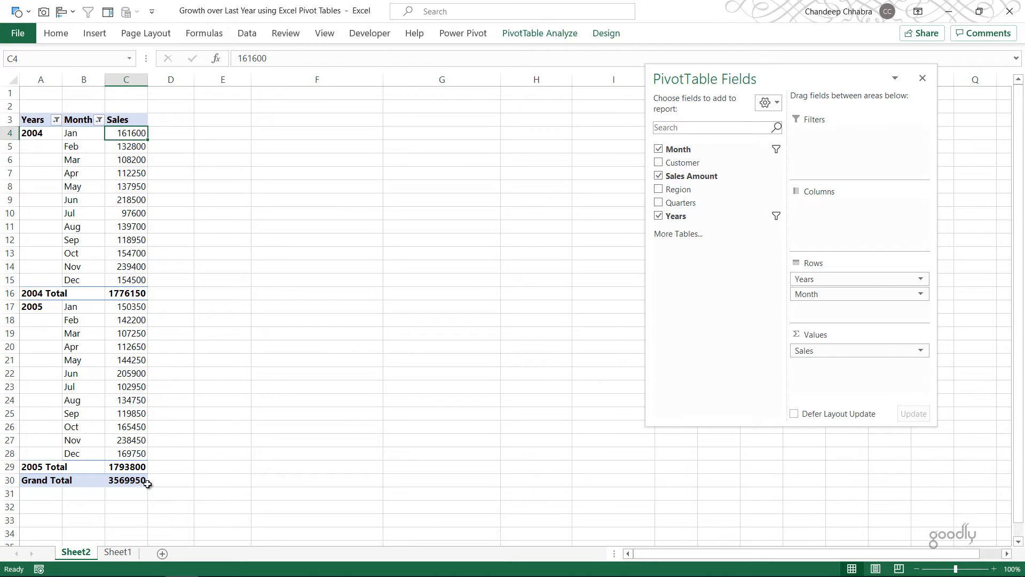
left_click(119, 552)
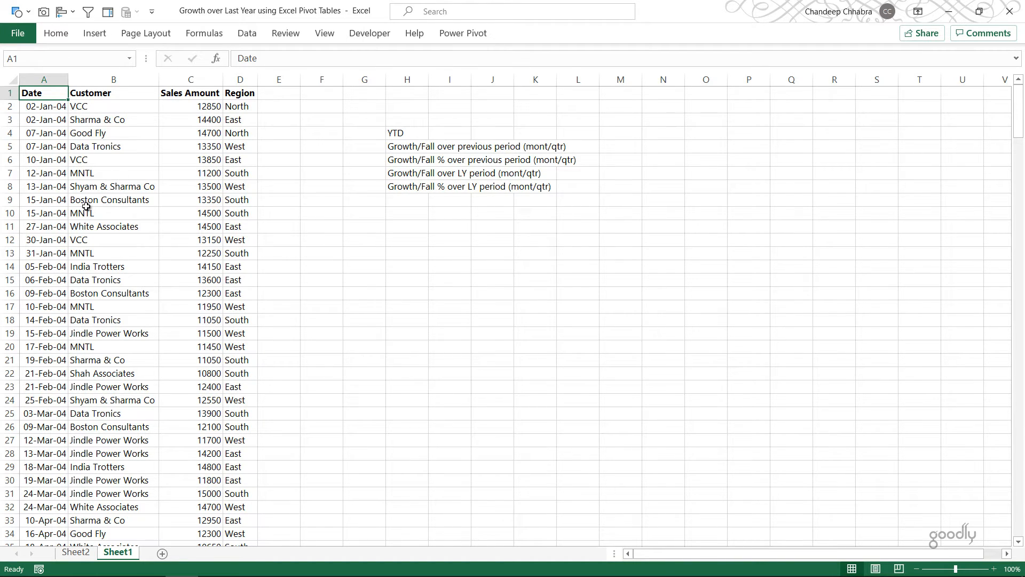
left_click(78, 552)
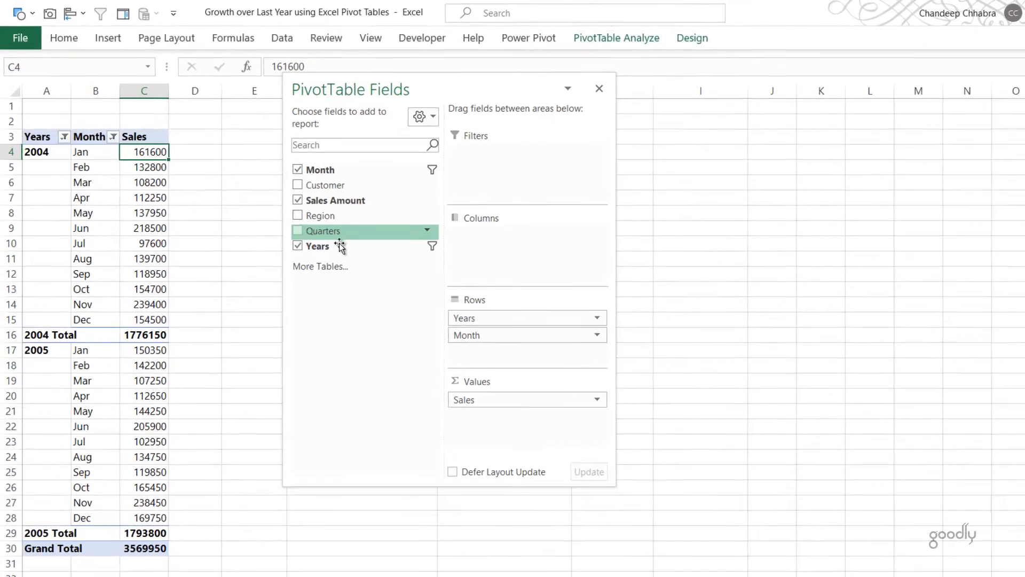
Add Sales Amount to the pivot table's values a second time and move the field list clear of the data.
left_click_drag(336, 202, 430, 341)
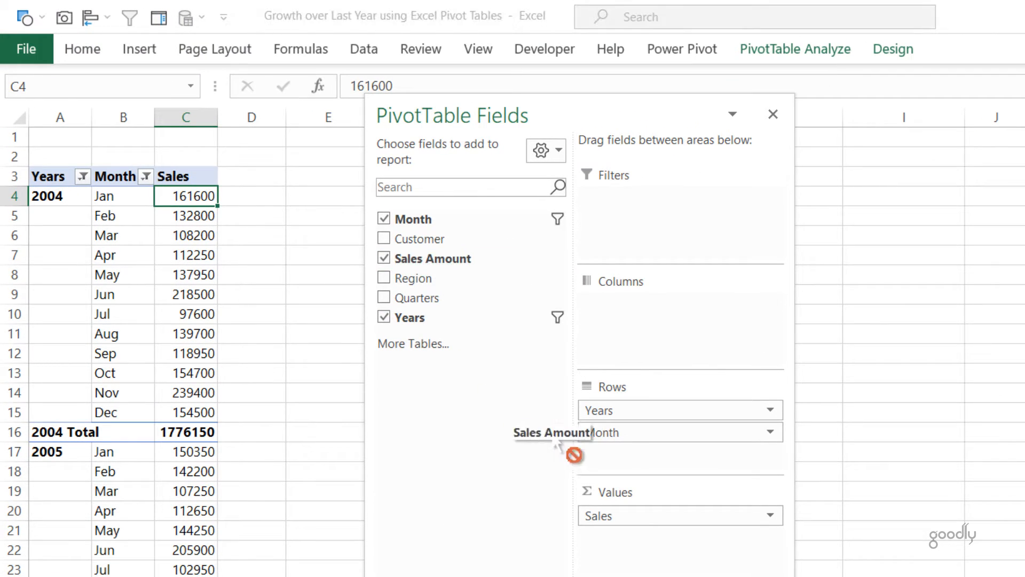
left_click_drag(558, 443, 618, 536)
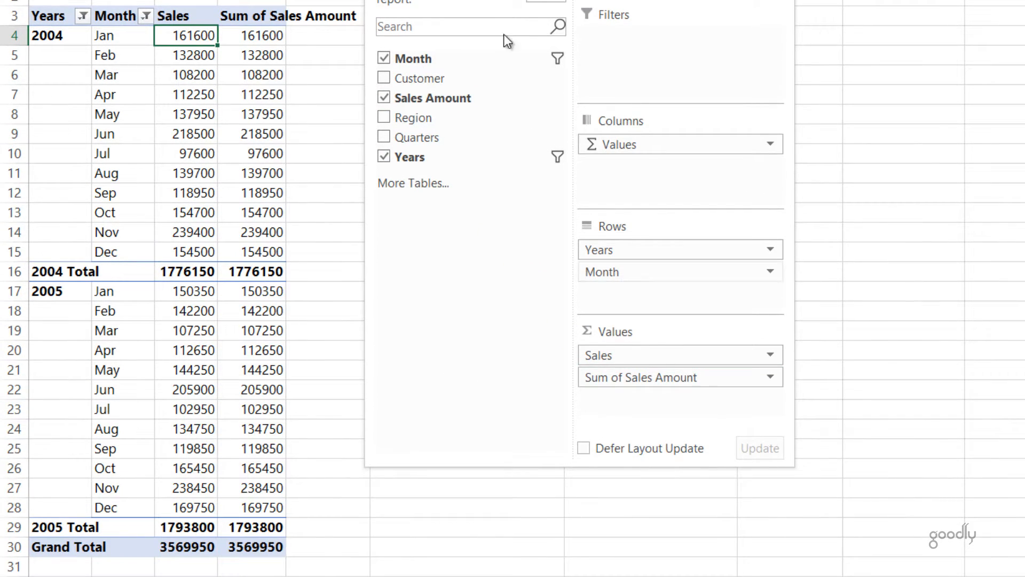
left_click_drag(499, 0, 747, 0)
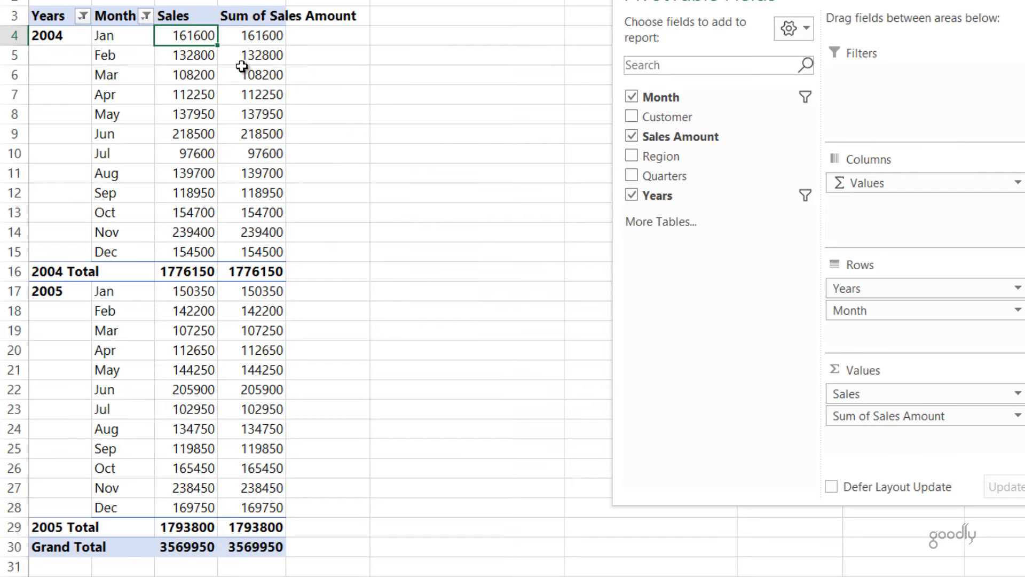
Show the second Sales Amount column as Running Total In with Month as the base field.
left_click(262, 62)
right_click(262, 62)
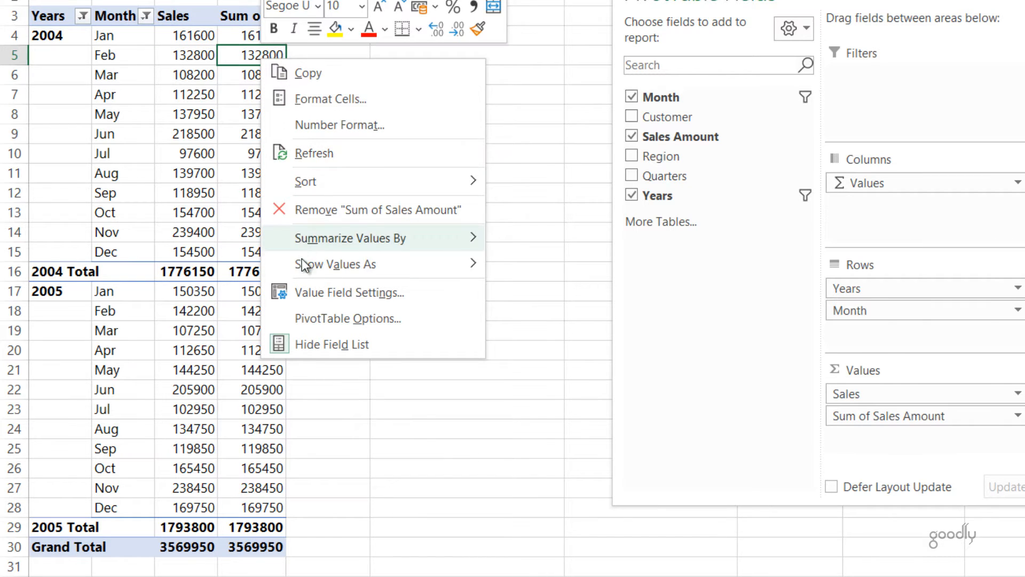
mouse_move(314, 265)
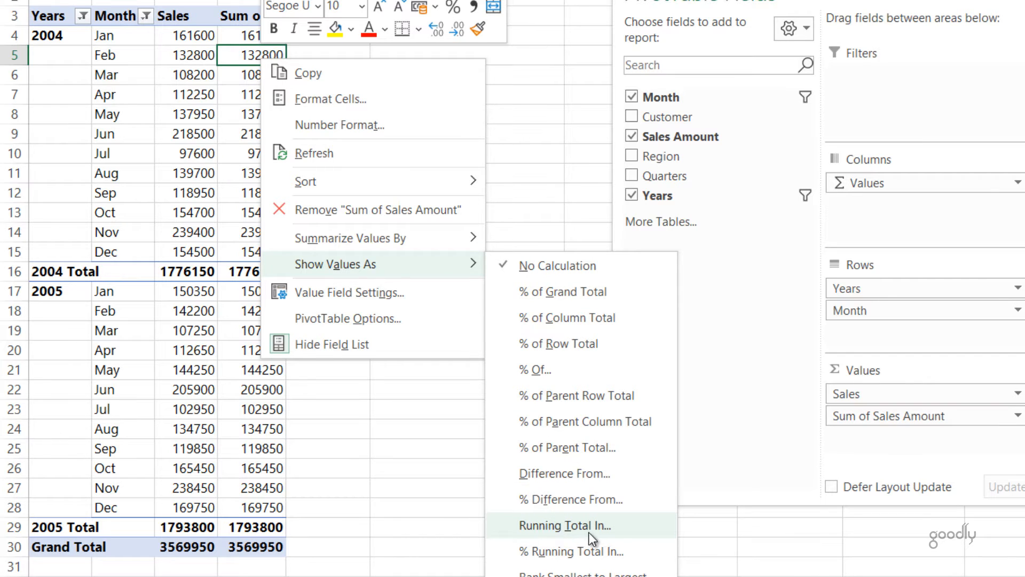
left_click(569, 534)
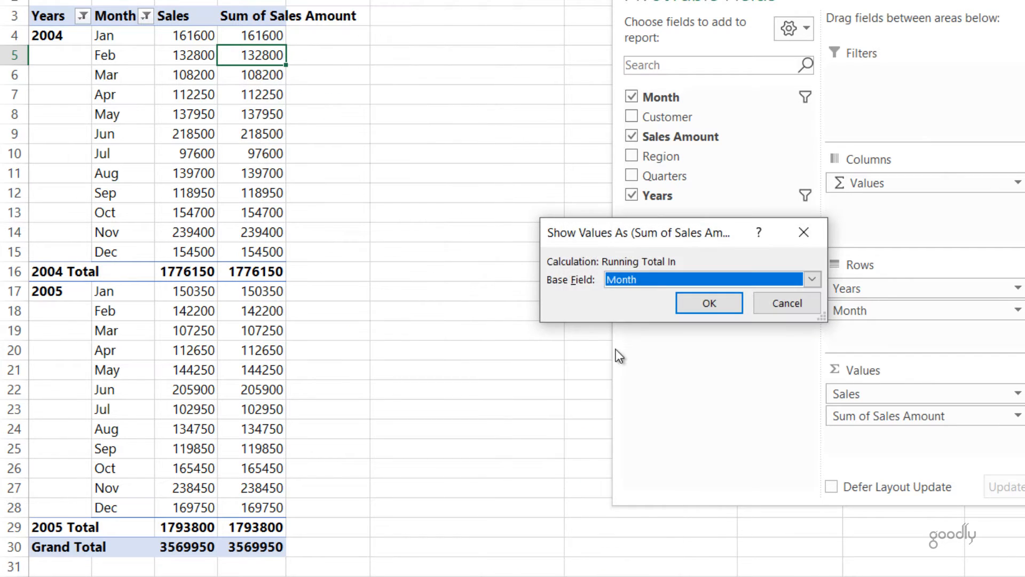
left_click_drag(638, 235, 408, 42)
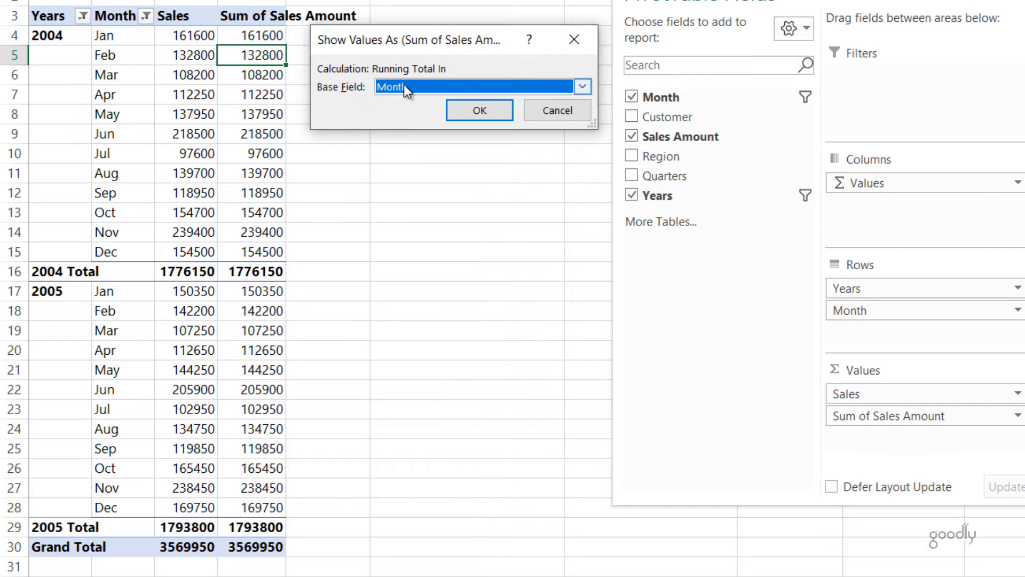
left_click(473, 113)
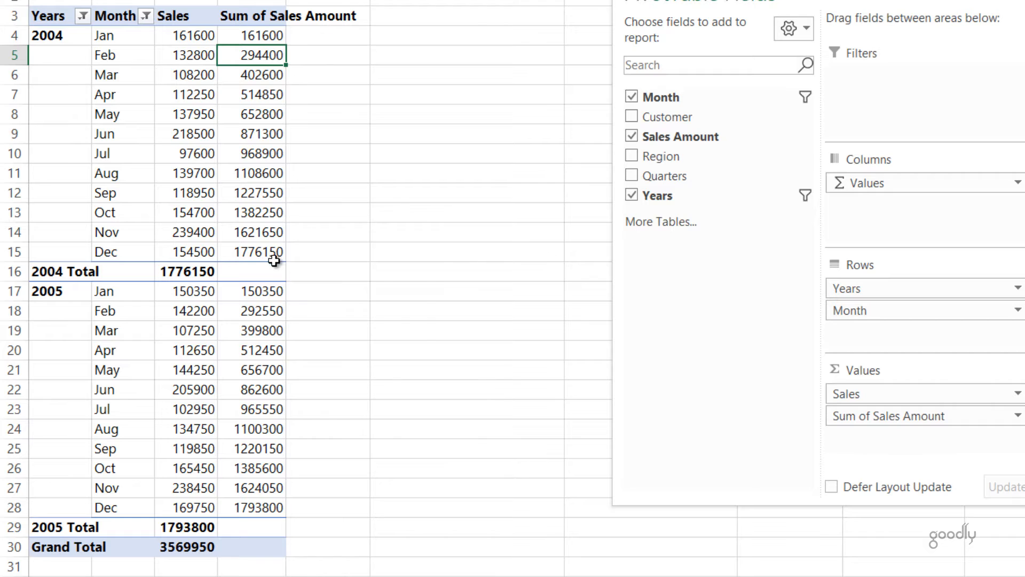
Rename the running total column header as Sales YTD.
left_click(267, 16)
type("Sales YTD")
key("Return")
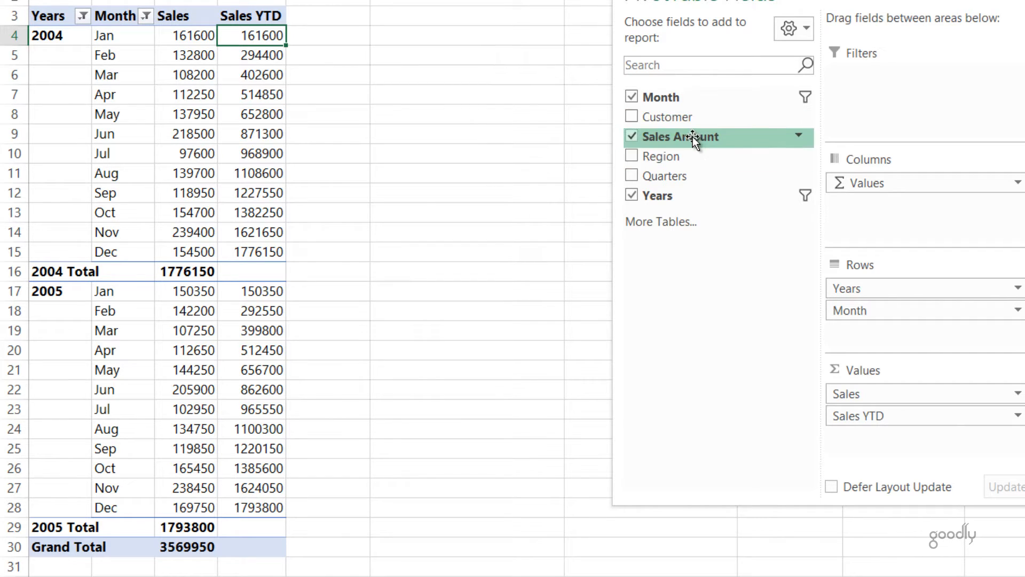
Add Sales Amount to the values again and show it as % Running Total In with Month as the base field.
left_click_drag(691, 138, 895, 435)
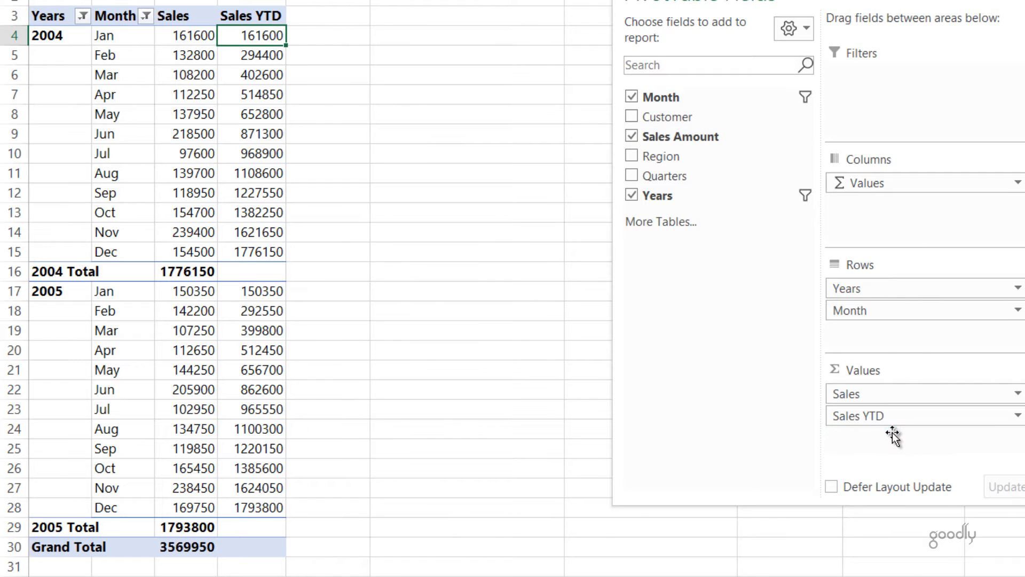
left_click_drag(894, 434, 893, 436)
right_click(342, 53)
mouse_move(417, 257)
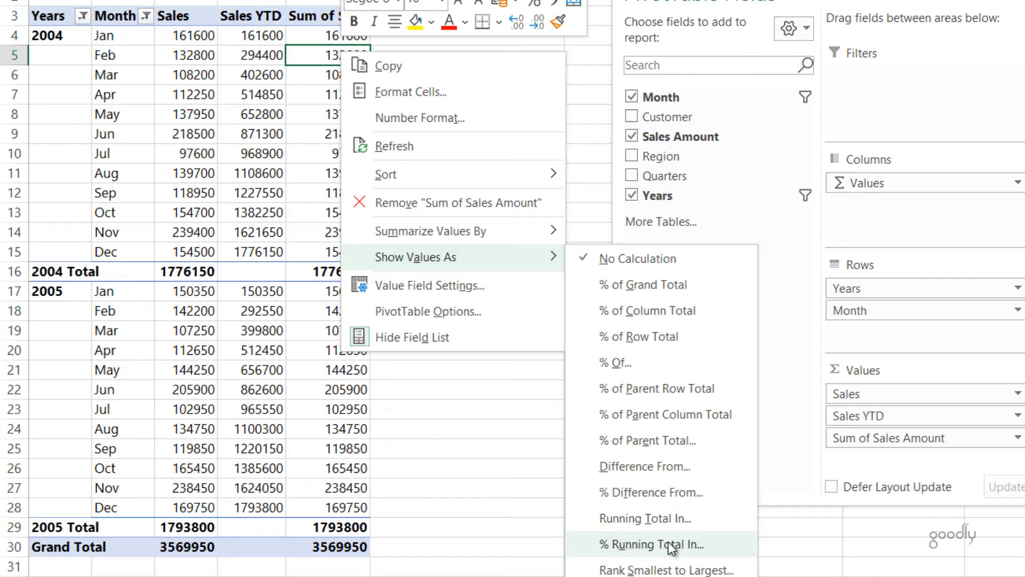
left_click(632, 548)
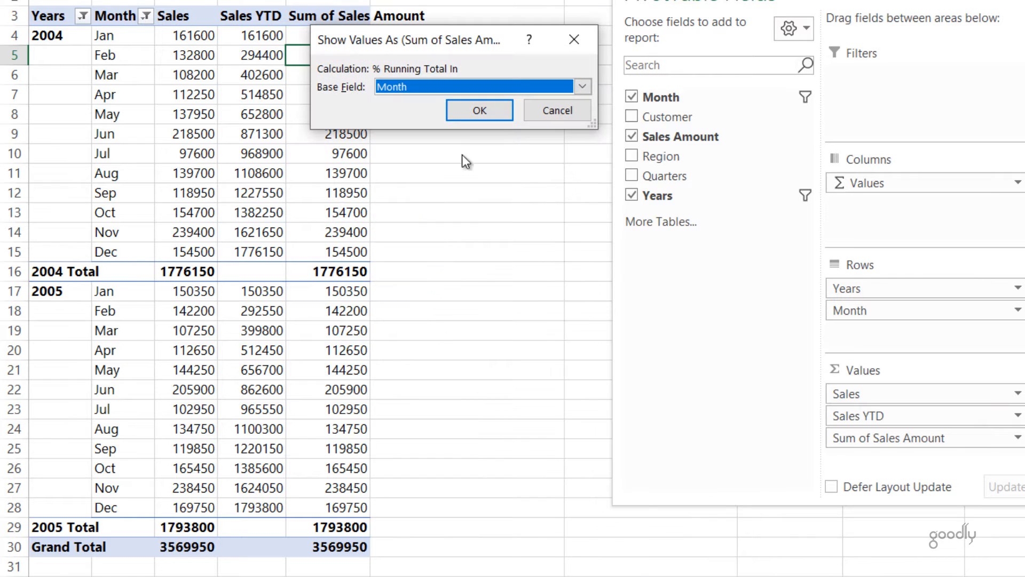
left_click(480, 113)
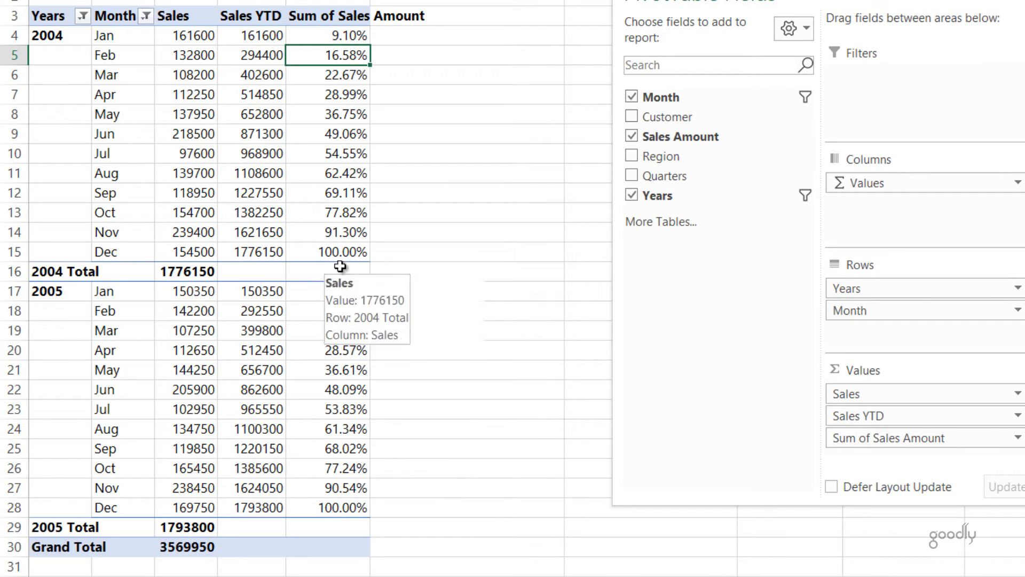
Rename the percentage running total column header as % YTD Sales.
key("Up")
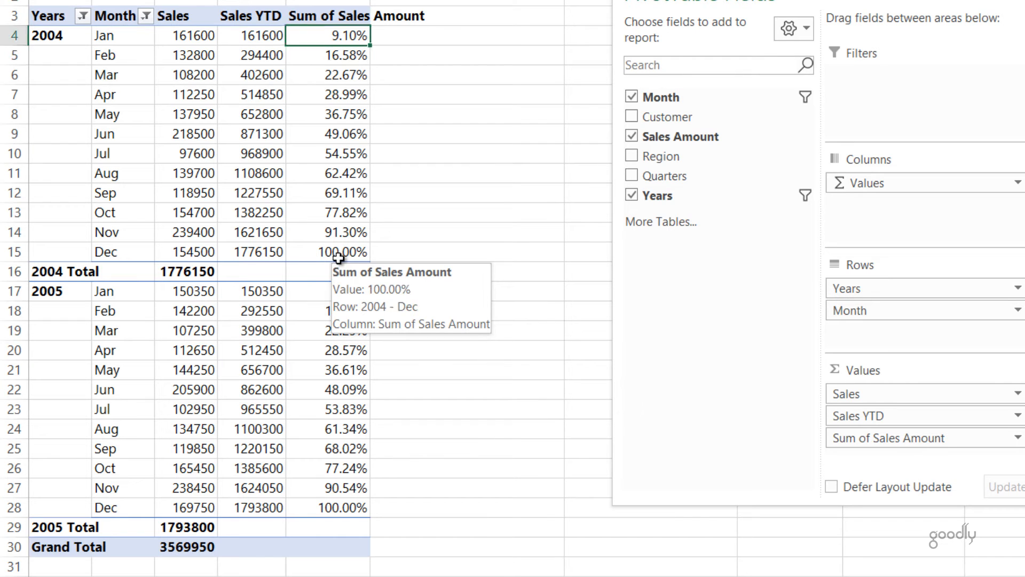
key("Up")
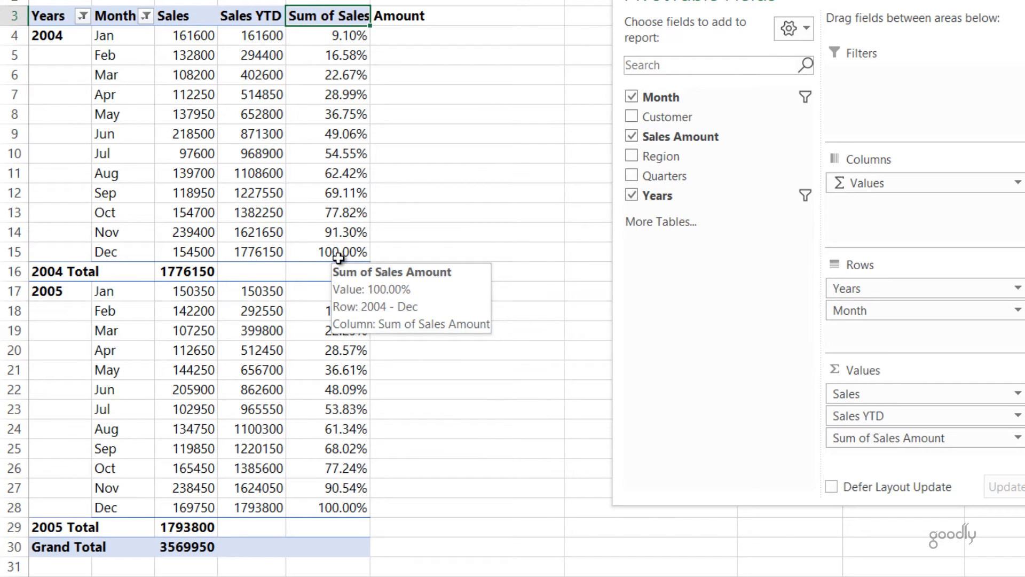
type("% YTD Sales")
key("Return")
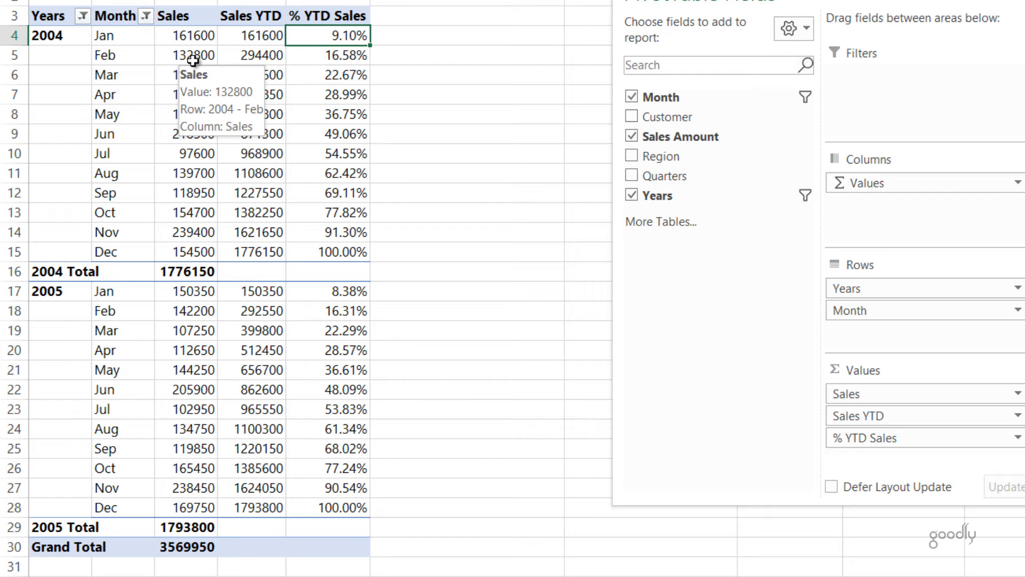
Add another Sales Amount value column and show it as Difference From with base field Month and base item (previous).
left_click_drag(636, 143, 882, 451)
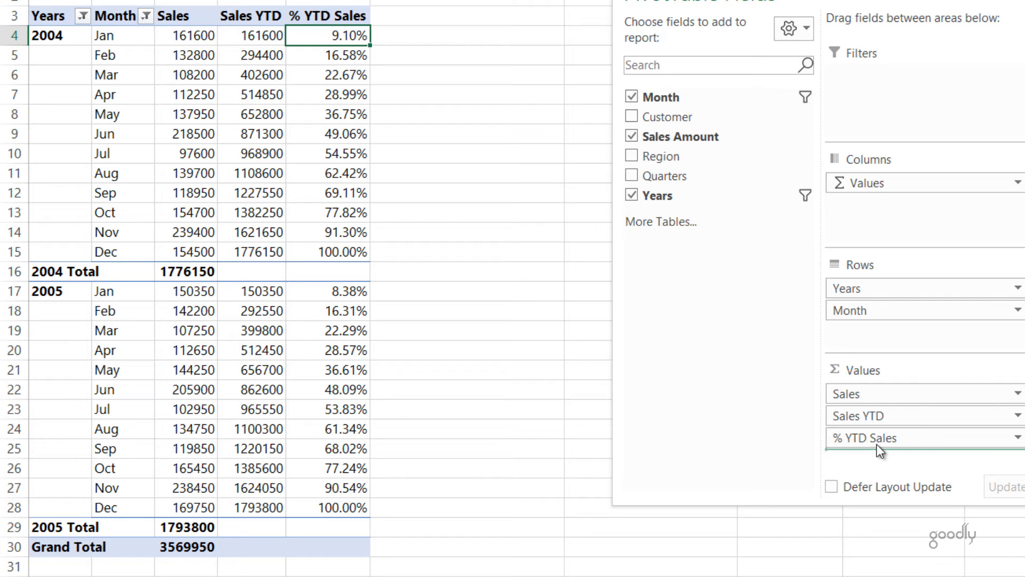
right_click(527, 96)
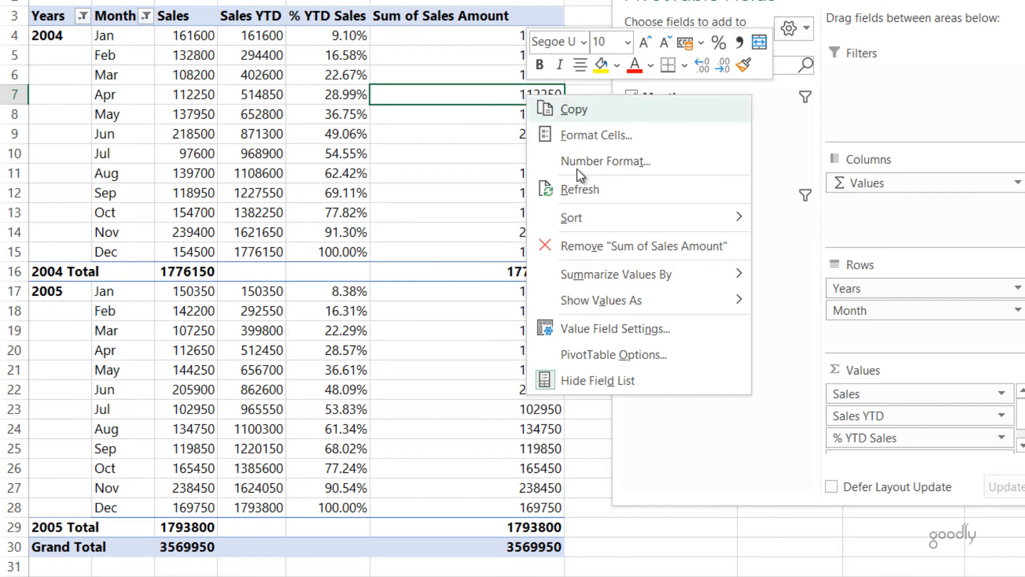
mouse_move(602, 306)
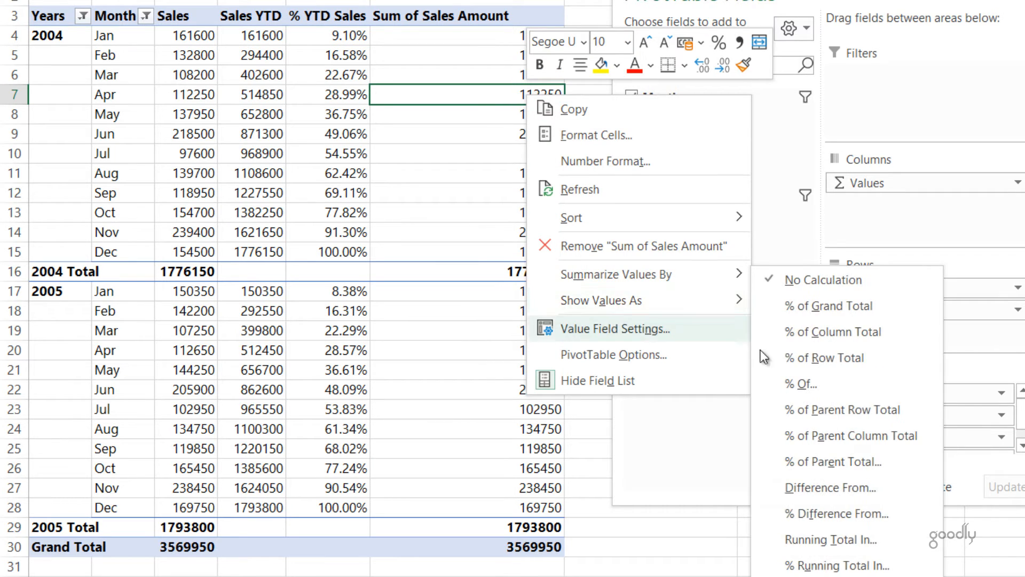
left_click(815, 492)
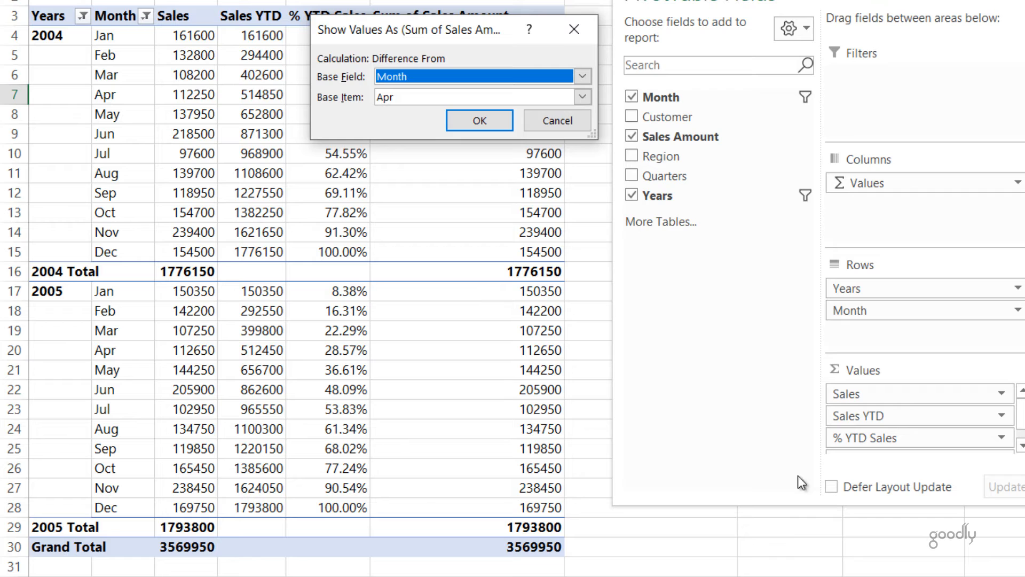
left_click(395, 95)
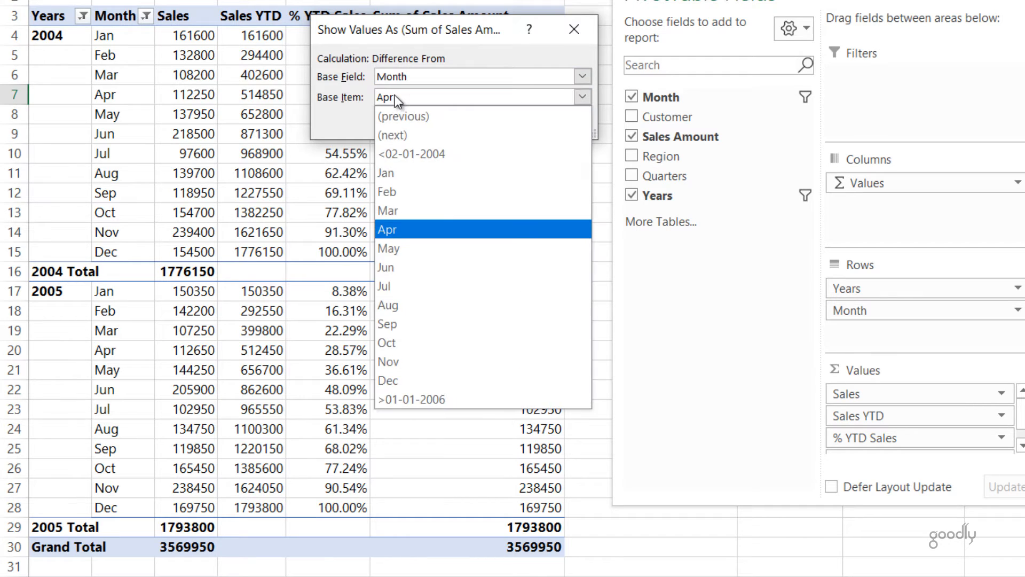
left_click(419, 120)
left_click(476, 122)
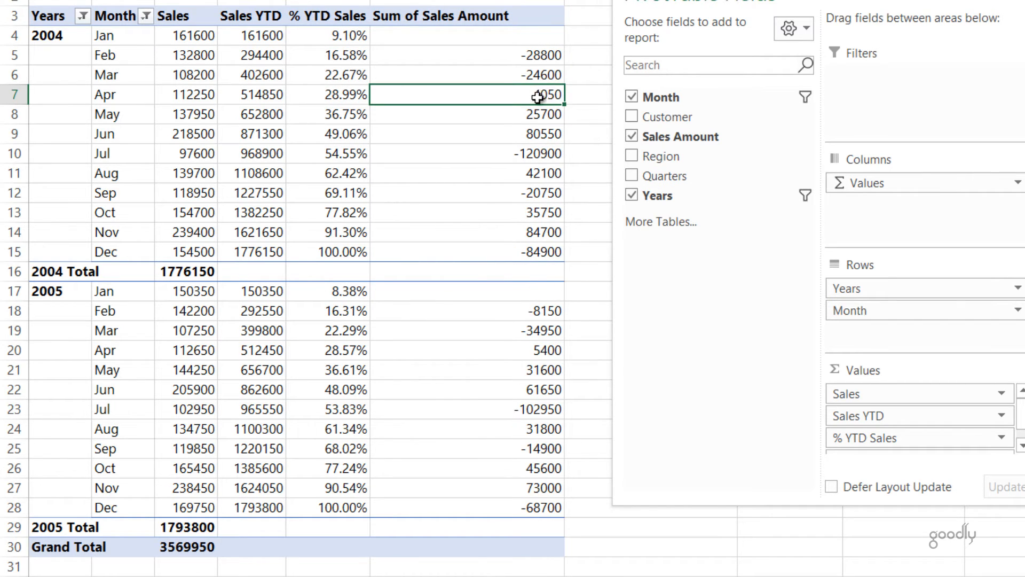
left_click(549, 55)
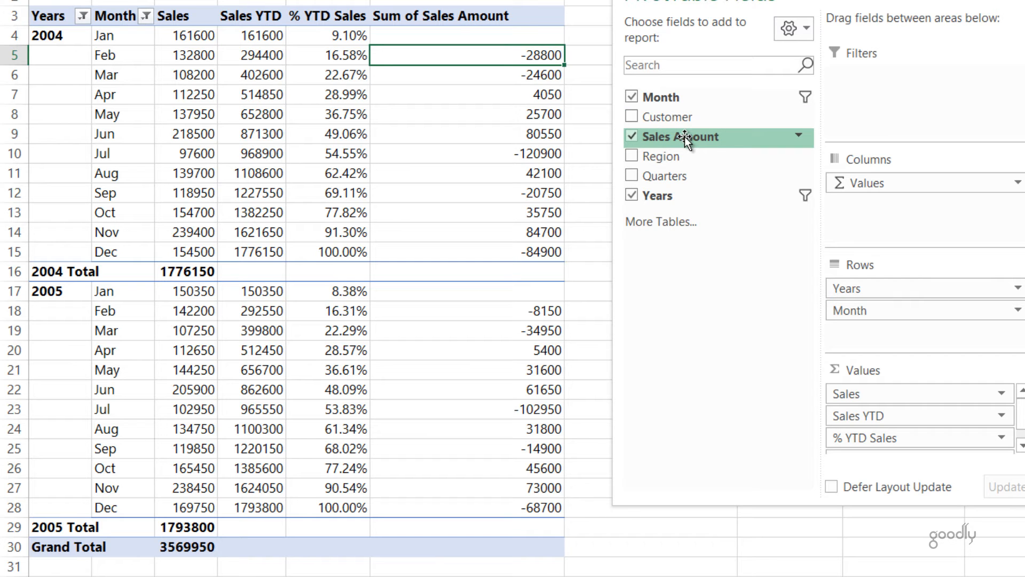
Add one more Sales Amount value column and show it as % Difference From with base field Month and base item (previous).
left_click_drag(685, 139, 887, 452)
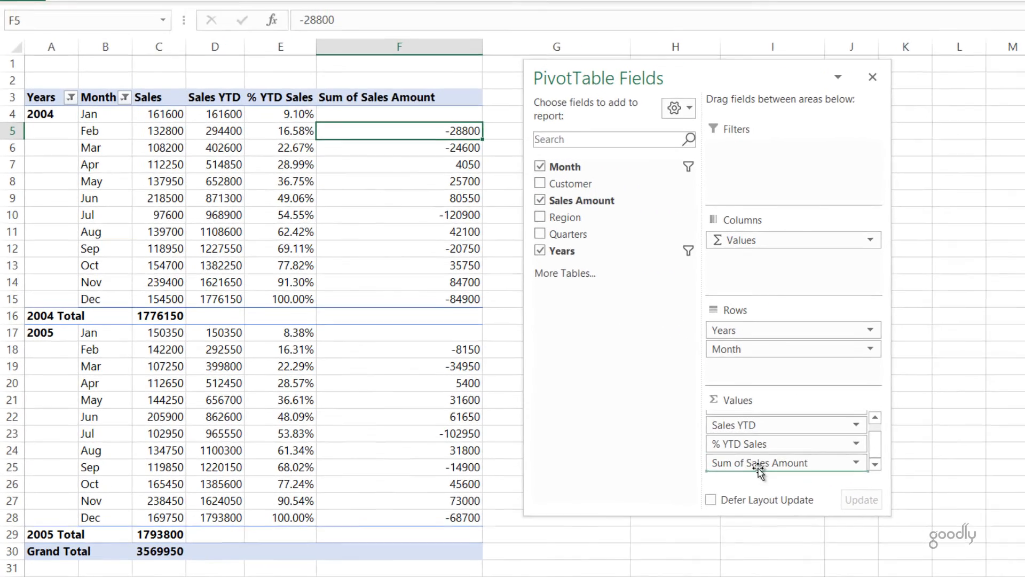
left_click_drag(645, 77, 717, 81)
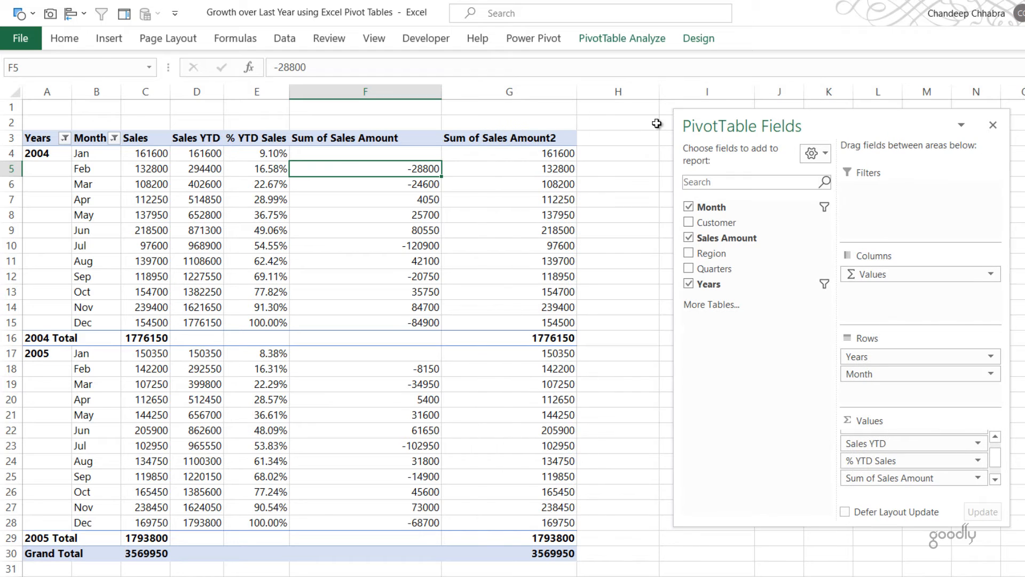
left_click(533, 207)
right_click(533, 207)
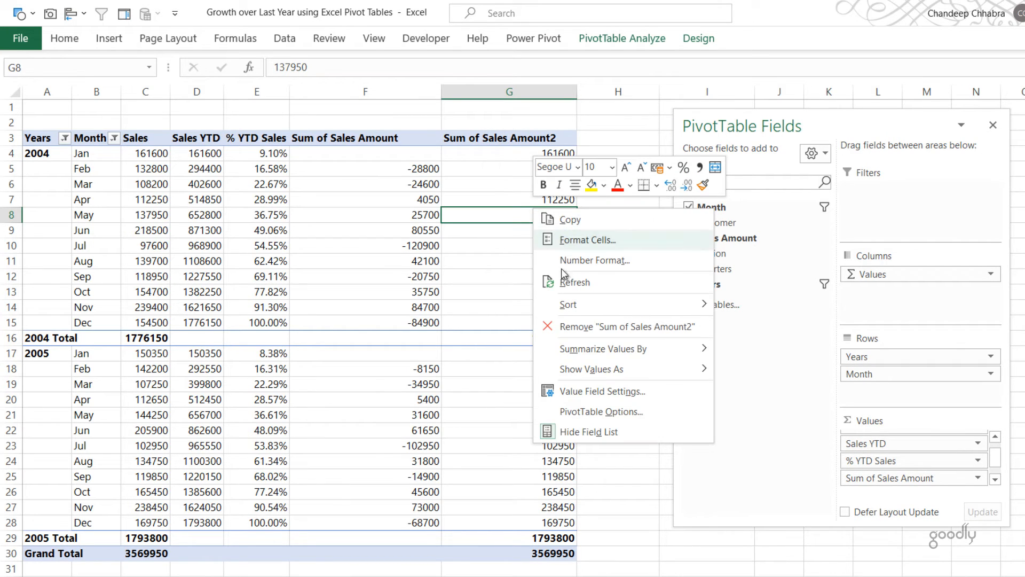
mouse_move(592, 369)
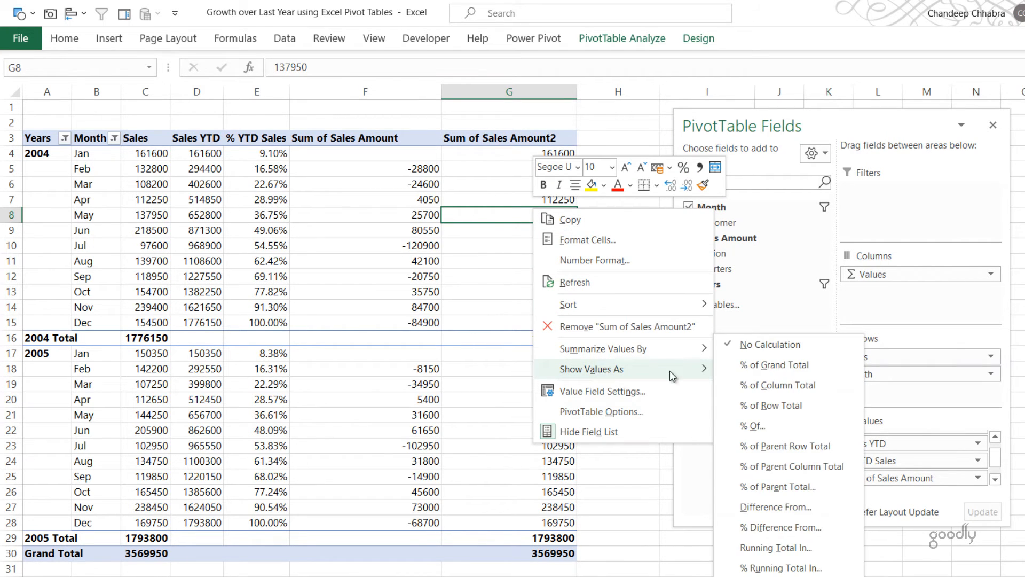
left_click(766, 527)
left_click(326, 202)
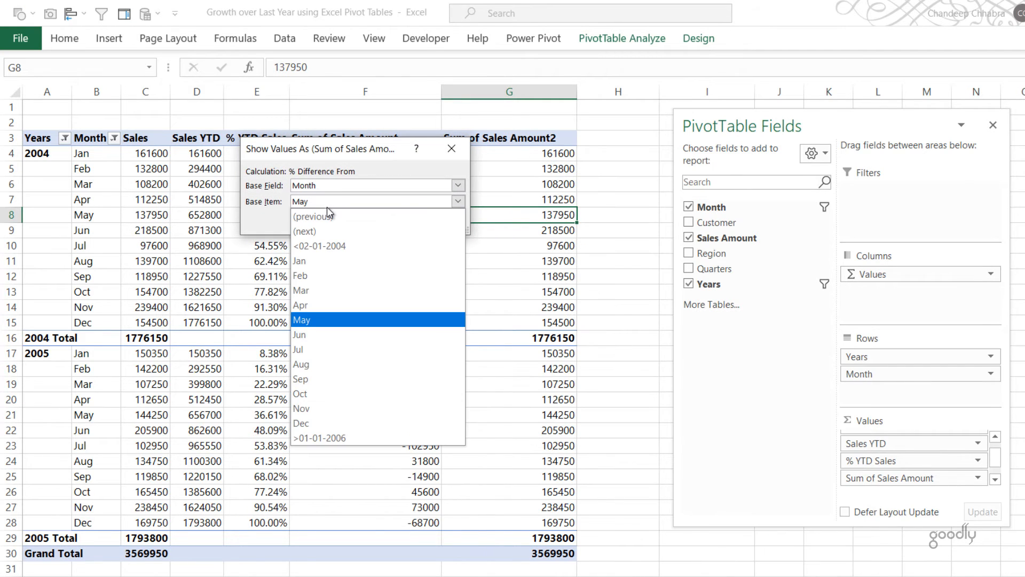
left_click(327, 216)
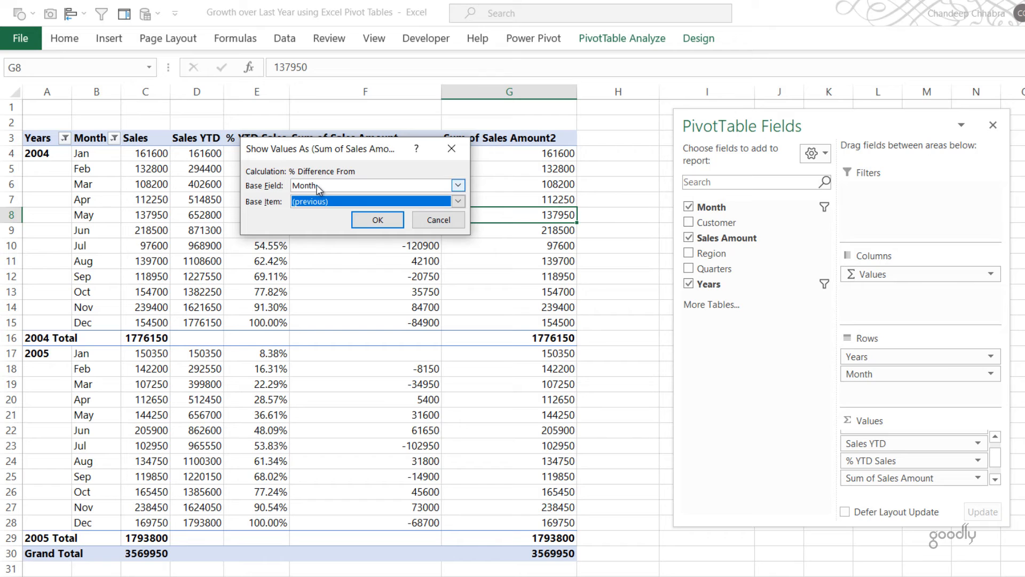
left_click(378, 224)
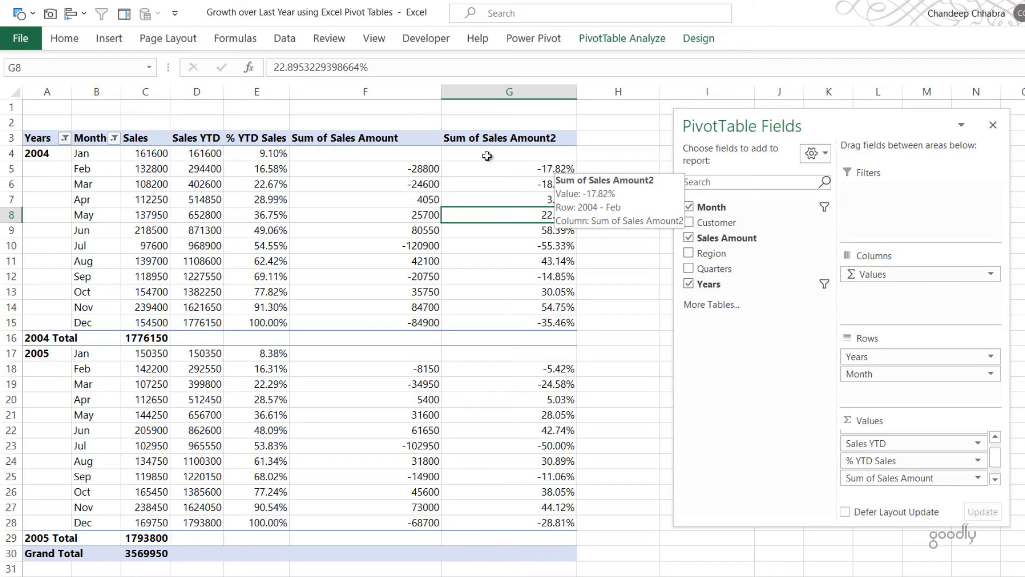
Rename the two month-difference column headers as Growth/Fall Prev Month and Growth/Fall % Prev Month.
left_click(356, 138)
type("Gow")
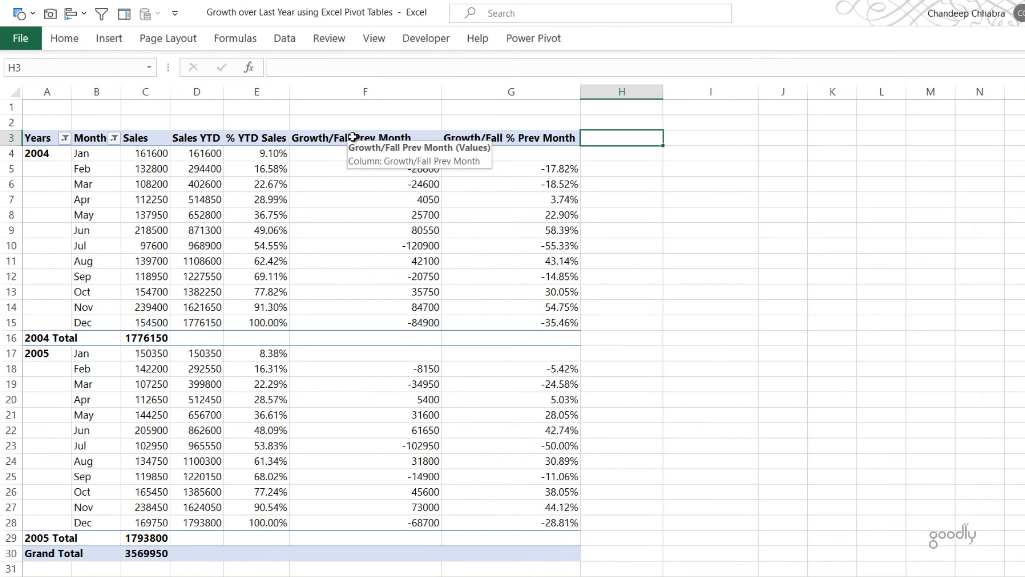
Add another Sales Amount value column and show it as Difference From with base field Years and base item (previous).
left_click(481, 288)
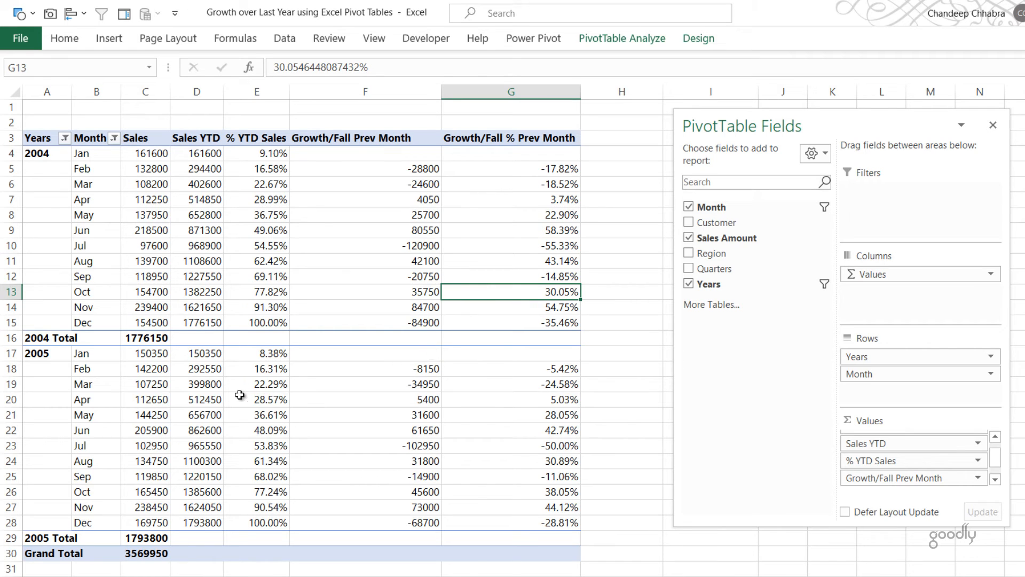
left_click(147, 353)
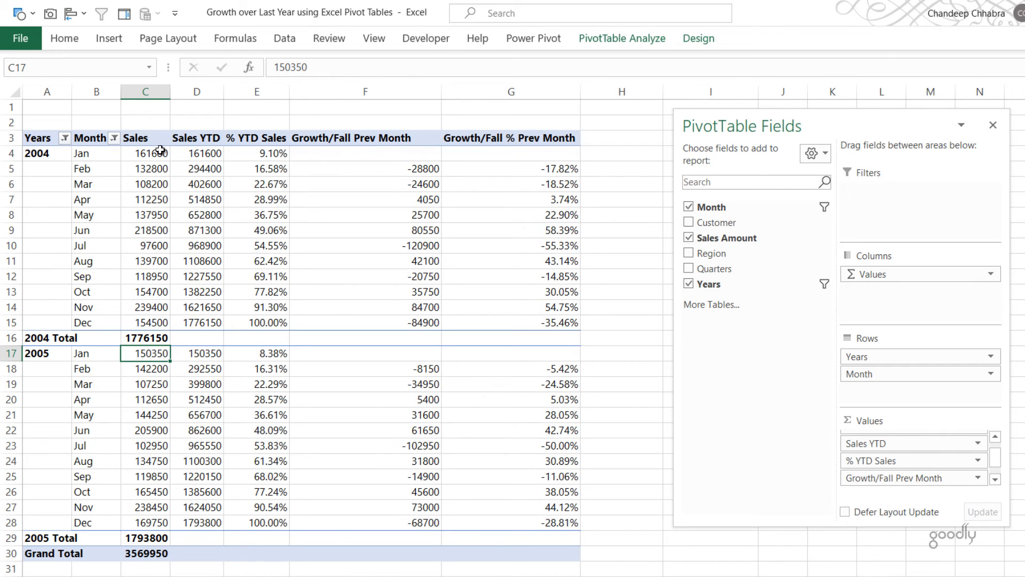
mouse_move(160, 149)
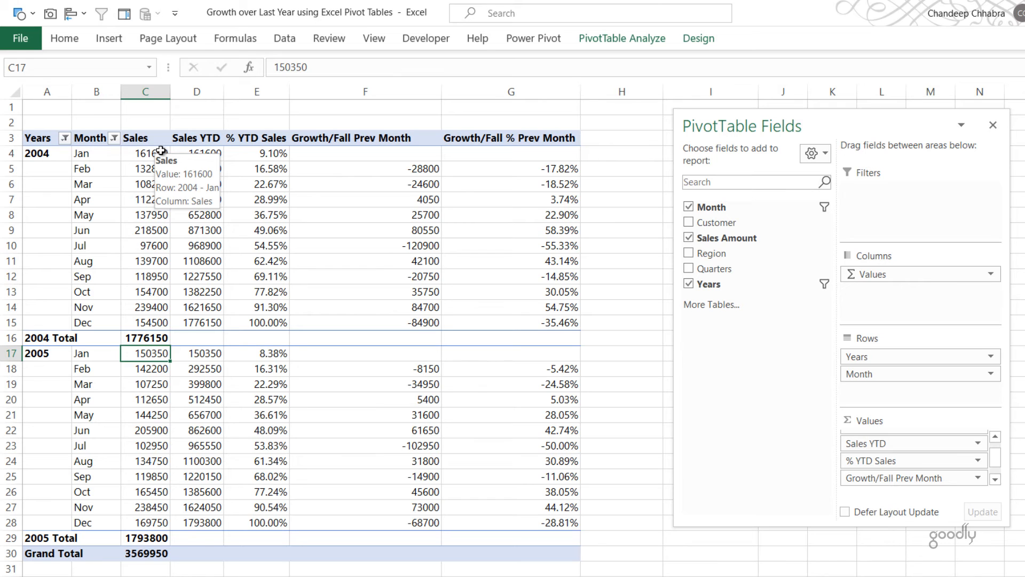
left_click_drag(715, 239, 881, 487)
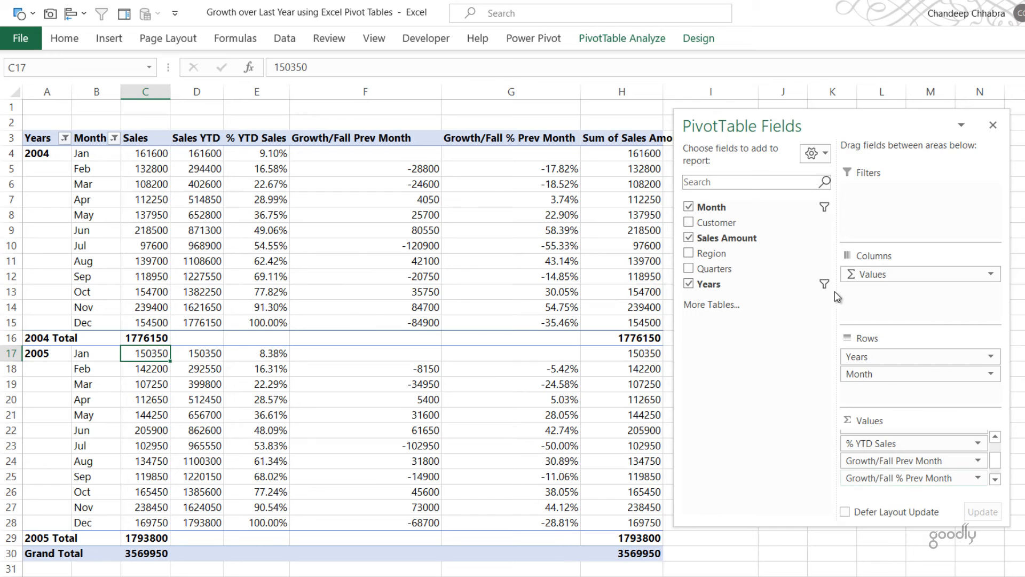
left_click_drag(774, 126, 927, 139)
right_click(641, 262)
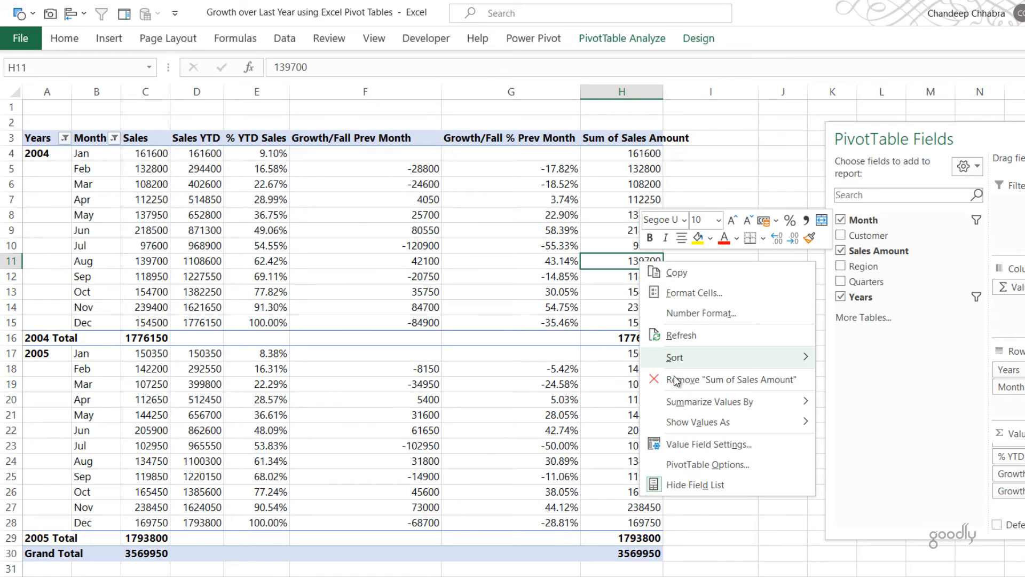
mouse_move(691, 424)
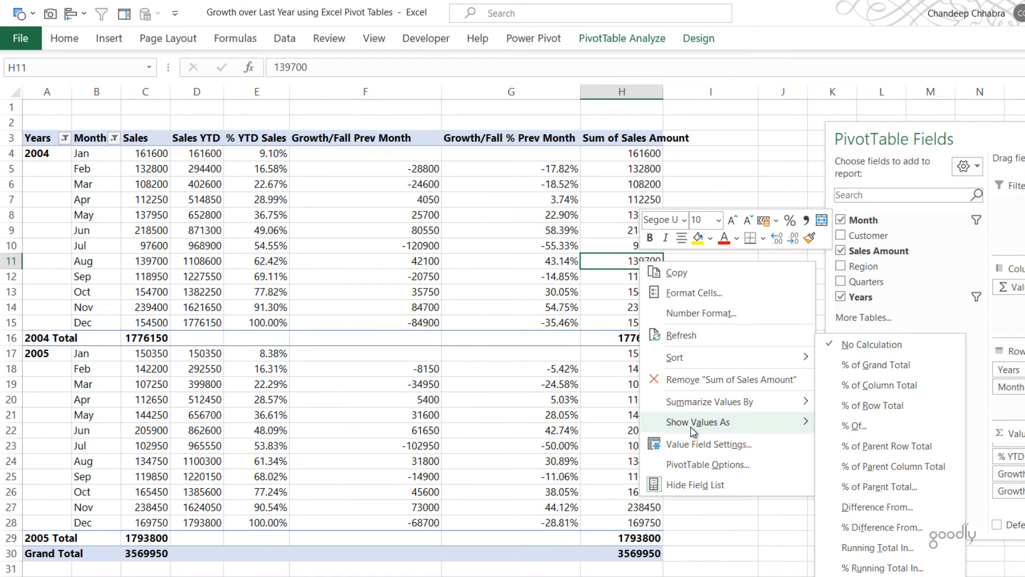
left_click(918, 513)
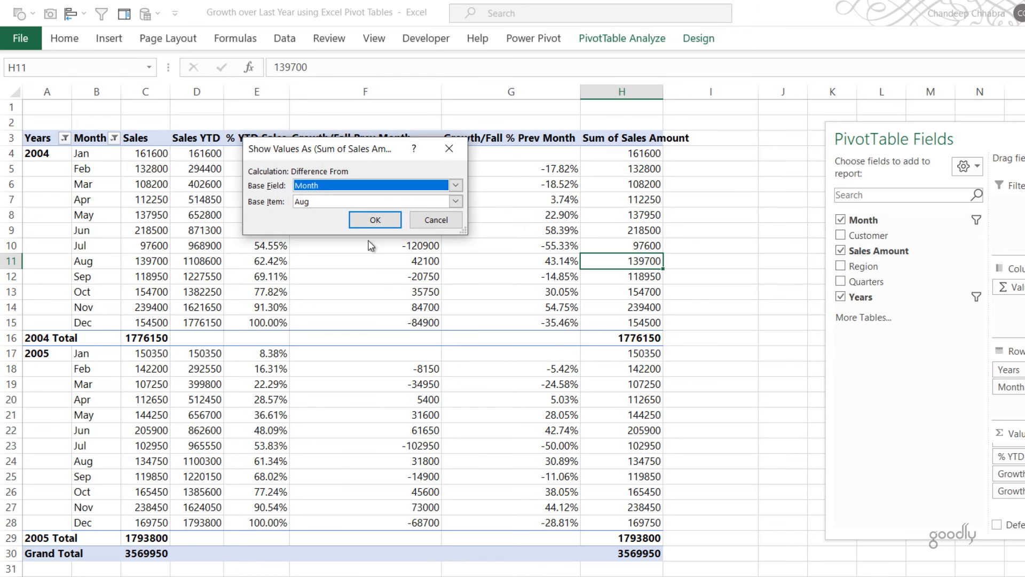
left_click(306, 186)
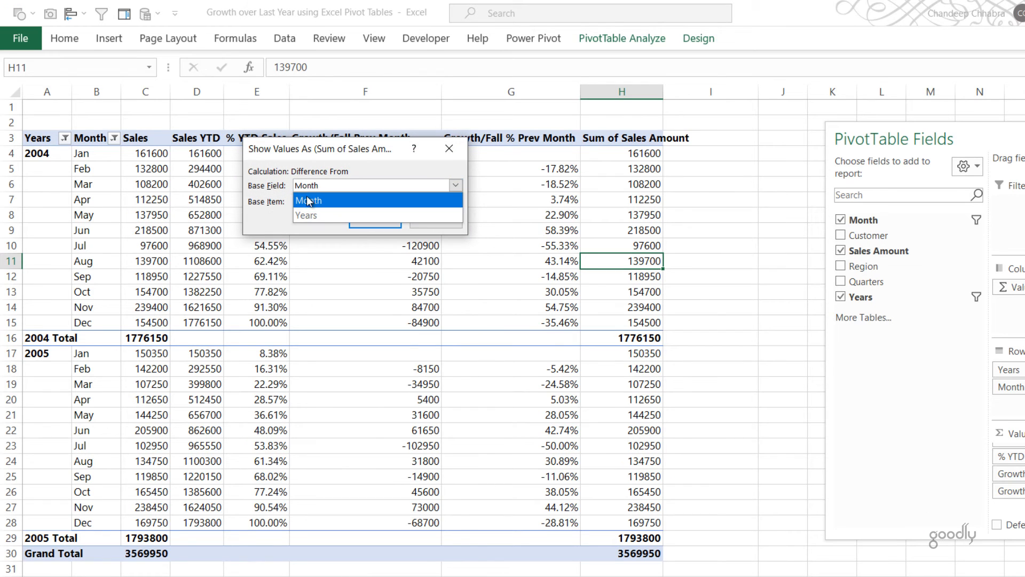
left_click(315, 216)
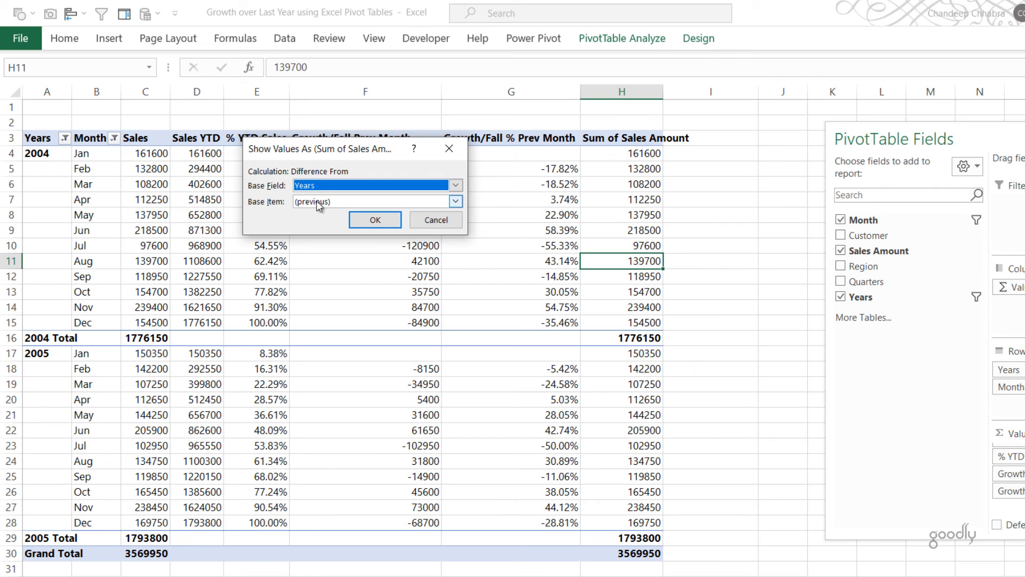
left_click(374, 219)
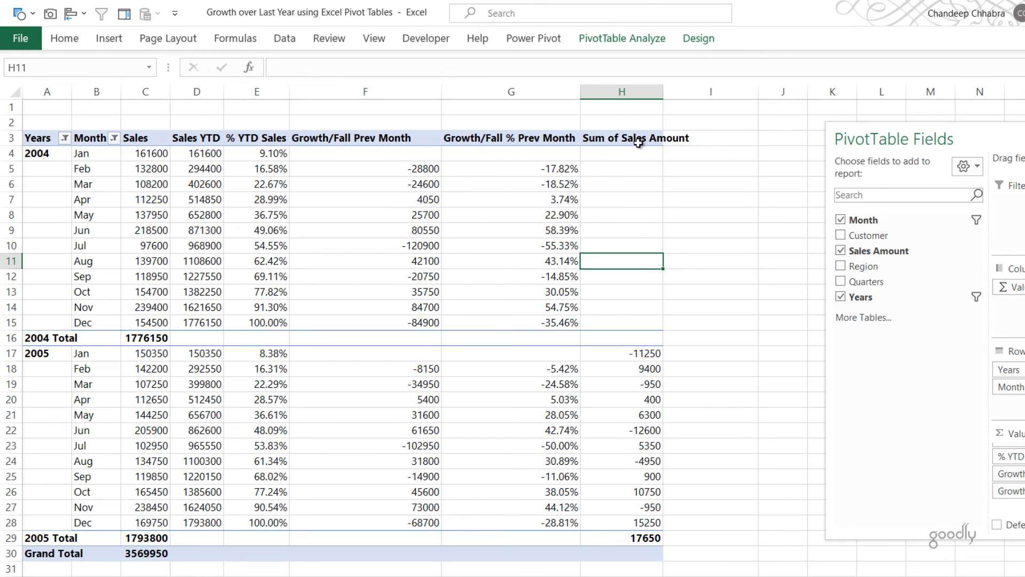
mouse_move(635, 154)
left_mouse_down()
mouse_move(631, 349)
mouse_move(632, 332)
mouse_move(661, 462)
mouse_move(660, 519)
left_mouse_up()
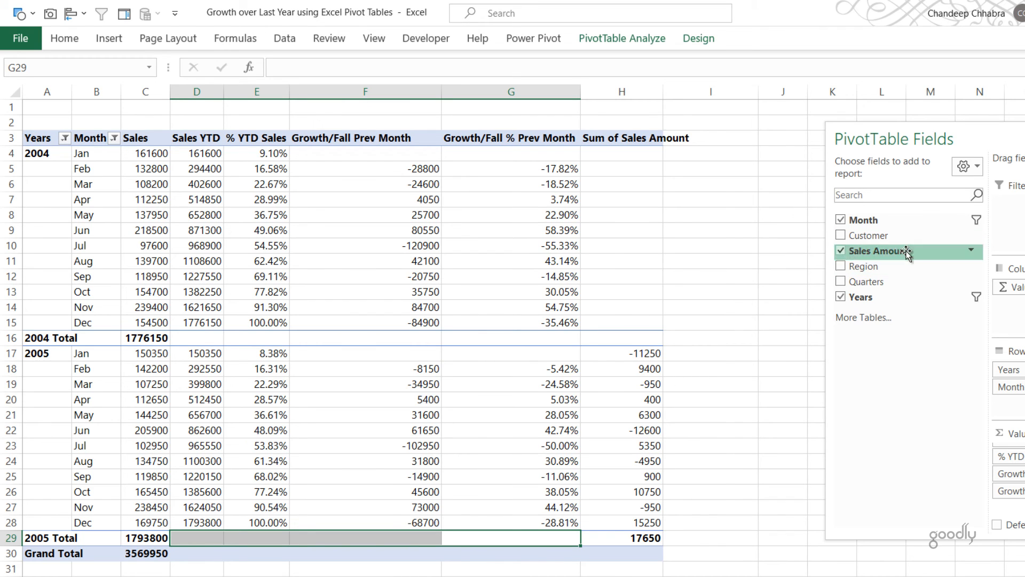
Add one more Sales Amount value column and show it as % Difference From with base field Years and base item (previous).
left_click_drag(906, 251, 1014, 488)
right_click(742, 183)
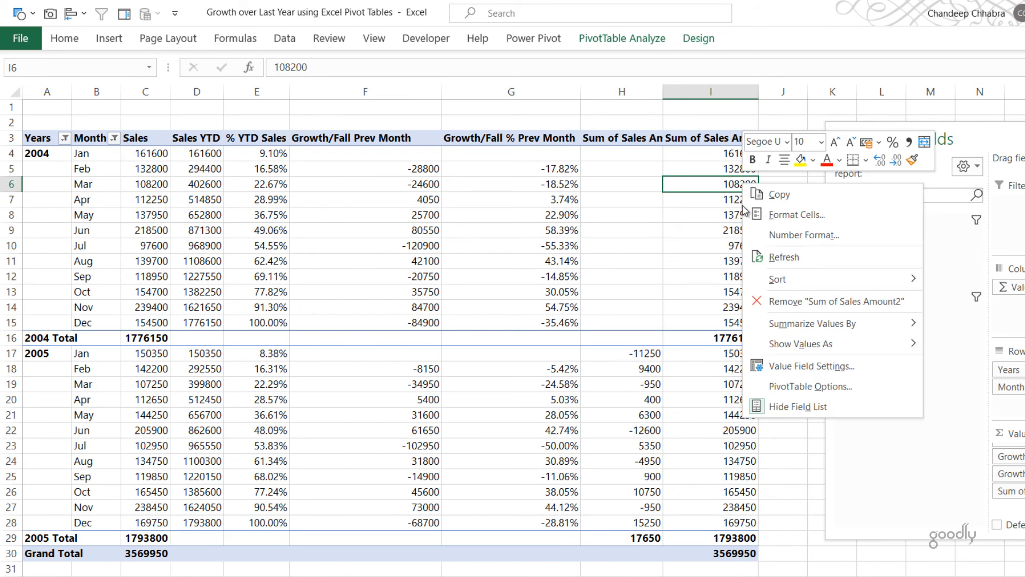
mouse_move(771, 344)
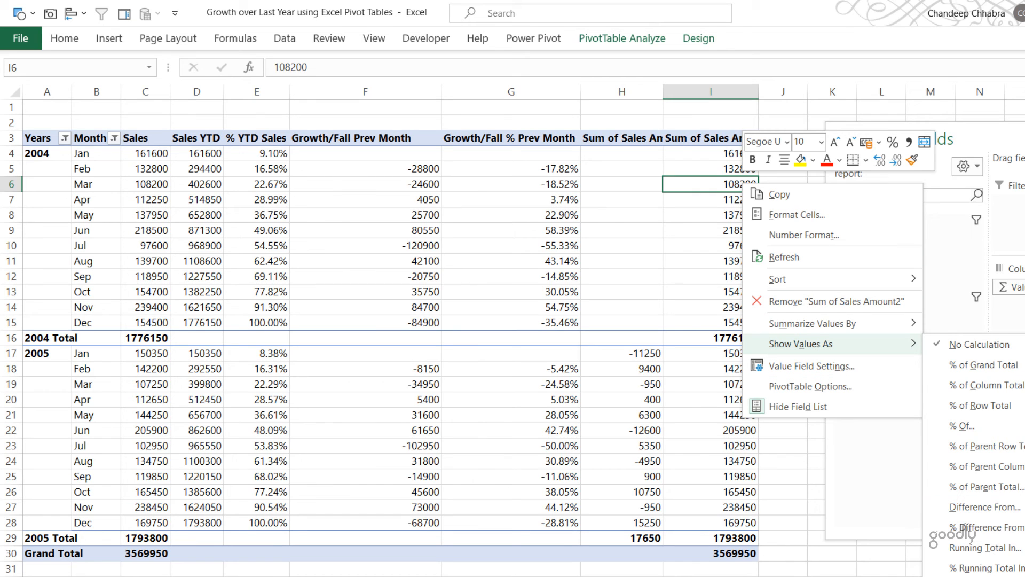
left_click(1016, 533)
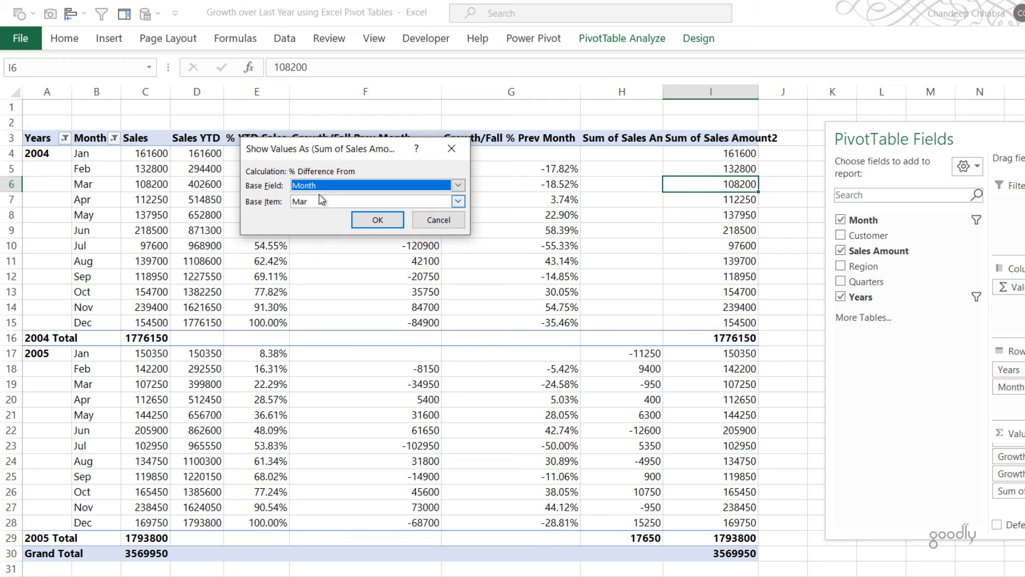
left_click(320, 185)
left_click(324, 211)
left_click(377, 219)
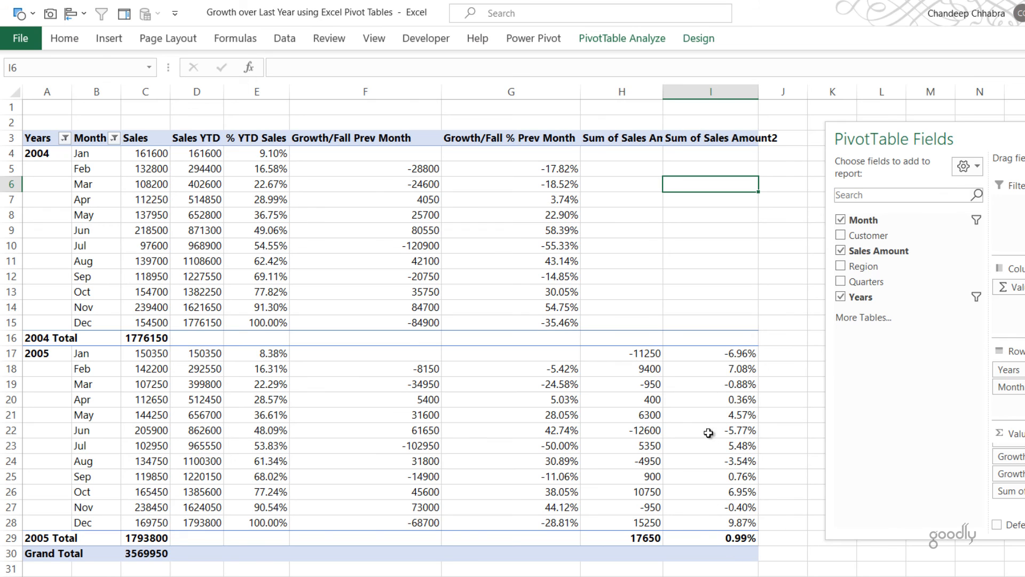
Rename the two year-difference headers as Grwth /Fall from LY and Grwth / Fall % from LY, and autofit columns E to I.
left_click(642, 138)
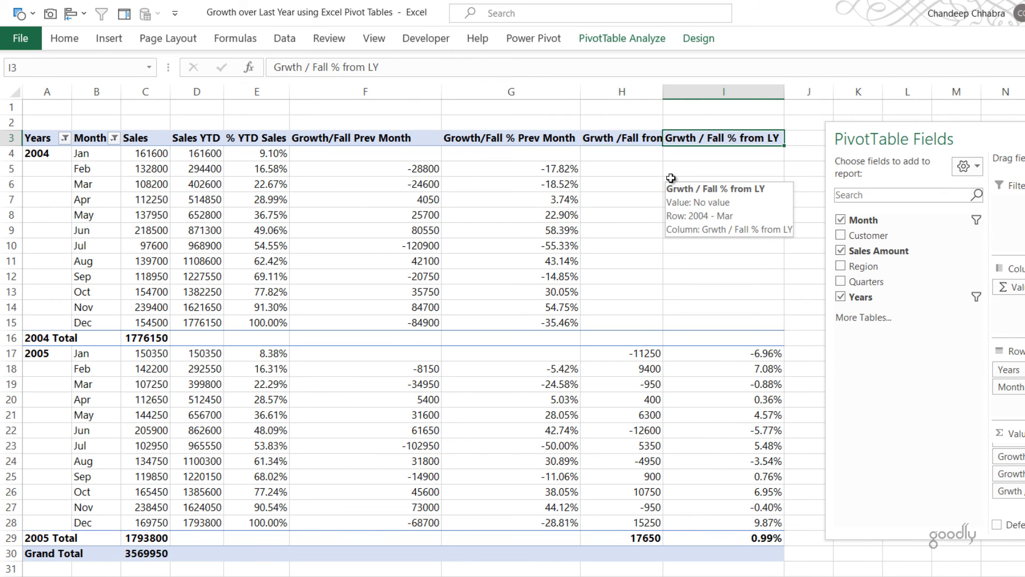
key("ctrl+shift+Left")
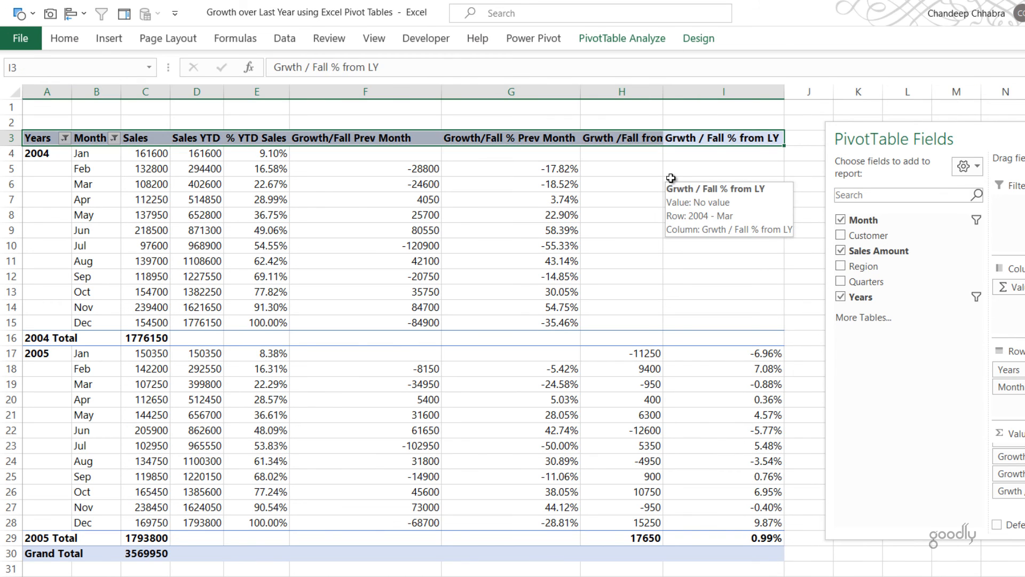
key("shift+Right")
key("shift+Right")
key("shift+Right")
key("shift+Right")
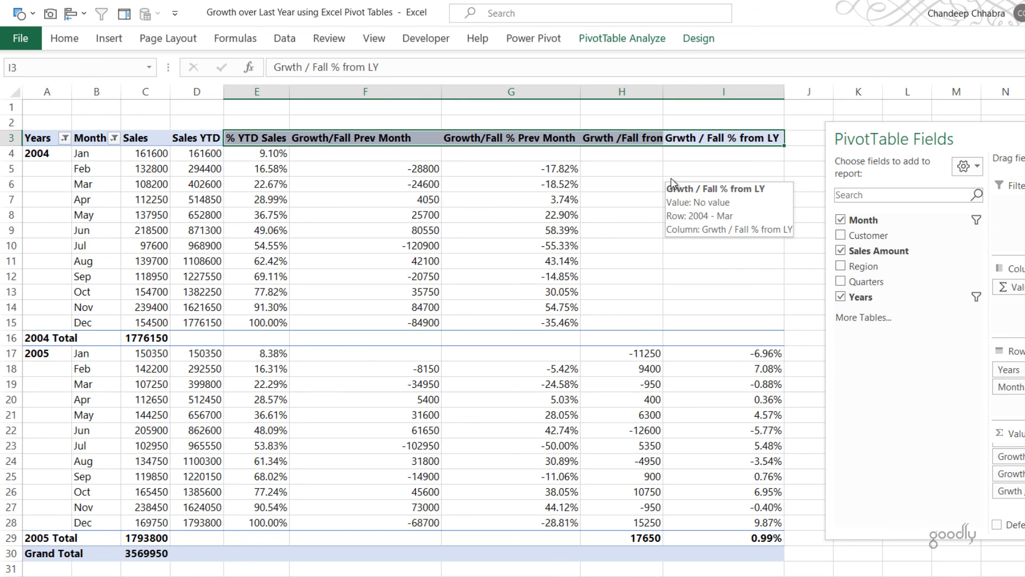
key("alt+h")
key("o")
key("i")
left_click(671, 178)
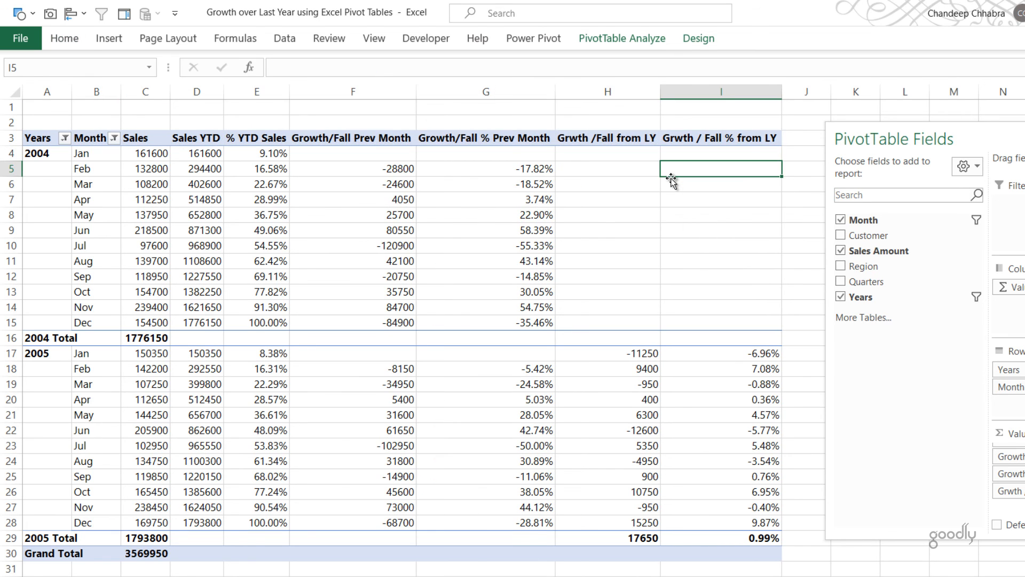